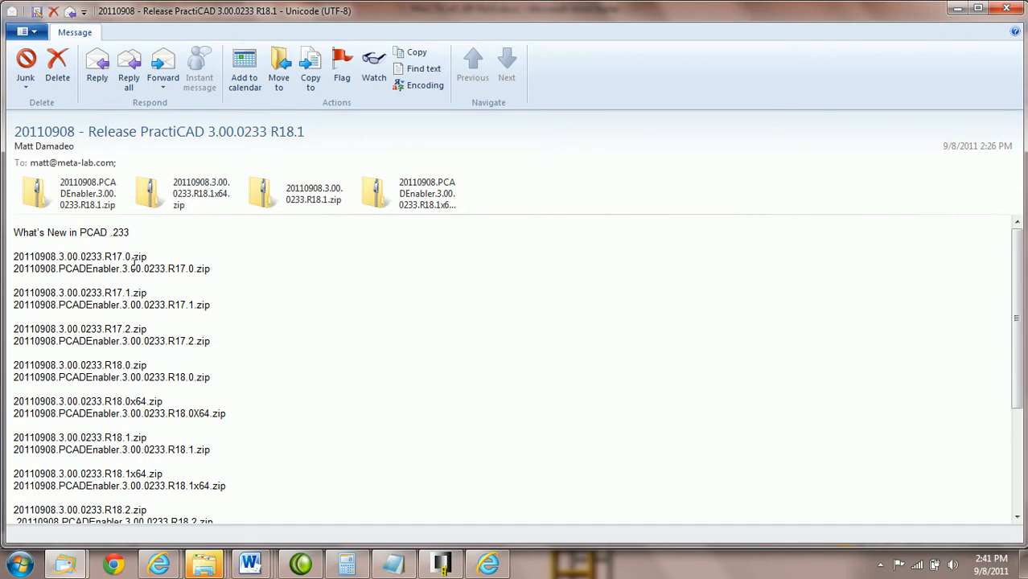
- Review the release e-mail's zip files, switching to Word to match them with AutoCAD versions and 64-bit variants in PRACTICAD ZIP FILES.docx
{"action": "scroll", "coordinate": [134, 262], "scroll_direction": "down", "scroll_amount": 3}
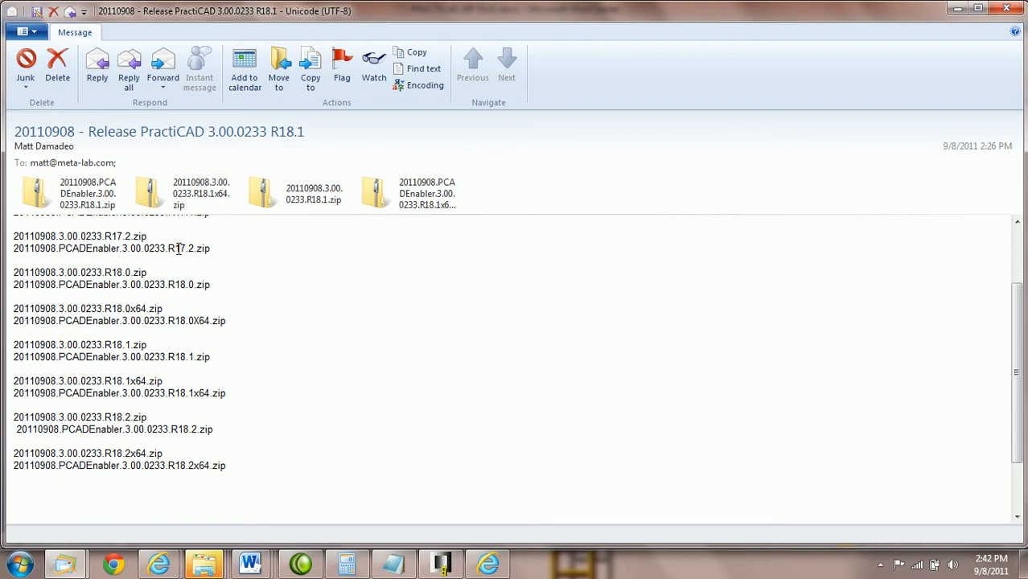
{"action": "scroll", "coordinate": [179, 249], "scroll_direction": "up", "scroll_amount": 3}
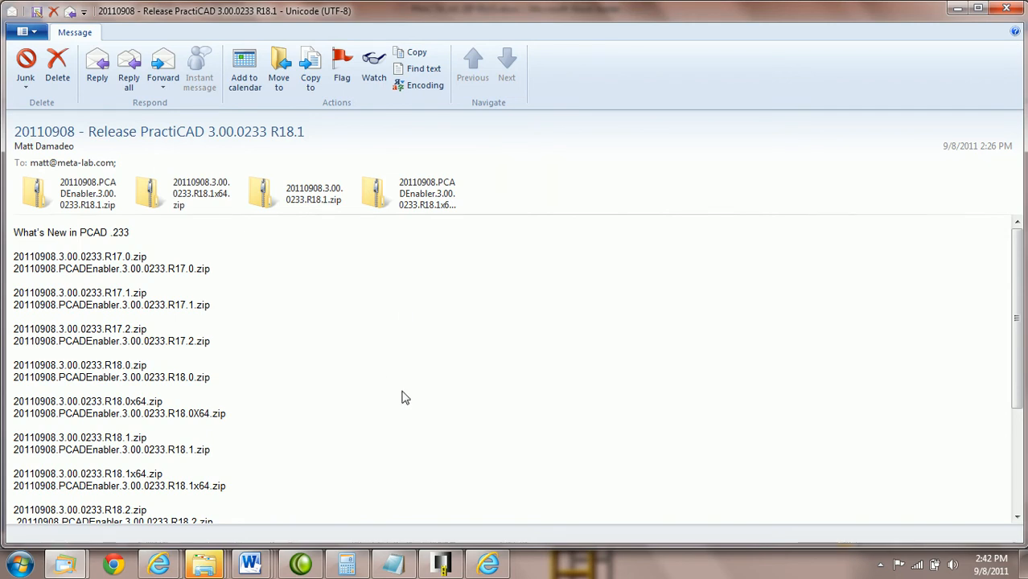
{"action": "key", "text": "alt+Tab"}
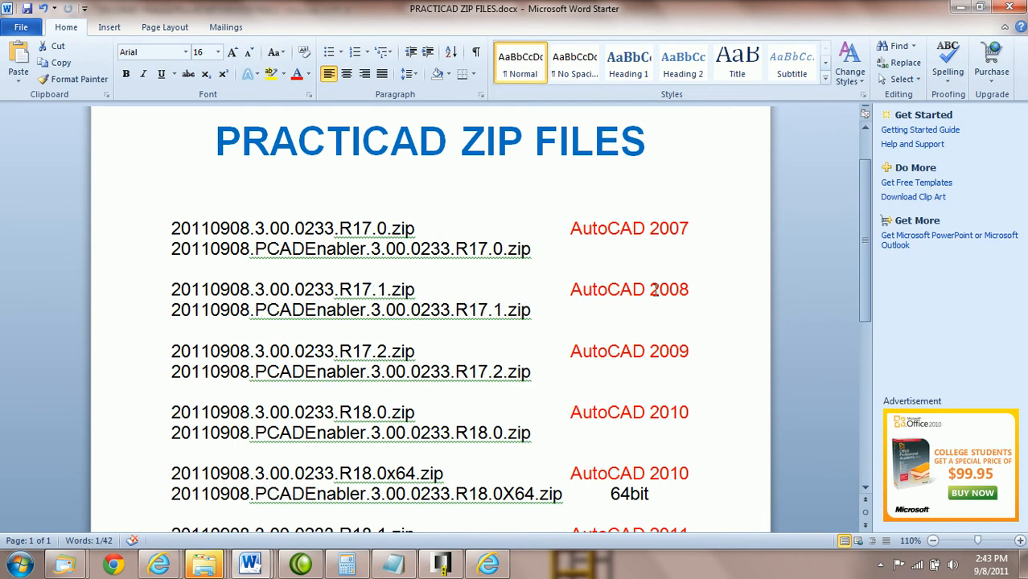
{"action": "scroll", "coordinate": [656, 290], "scroll_direction": "down", "scroll_amount": 2}
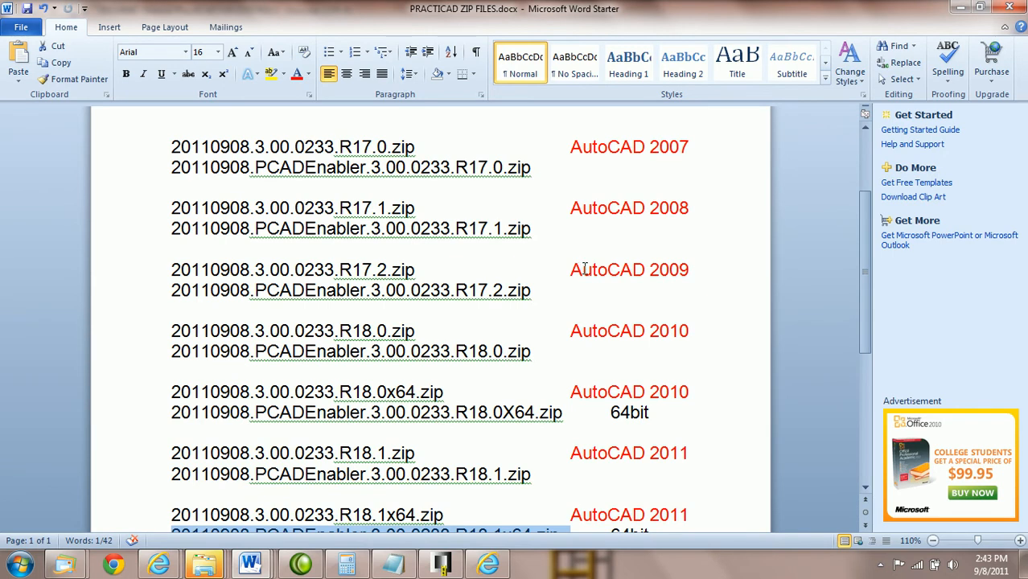
{"action": "scroll", "coordinate": [585, 269], "scroll_direction": "down", "scroll_amount": 2}
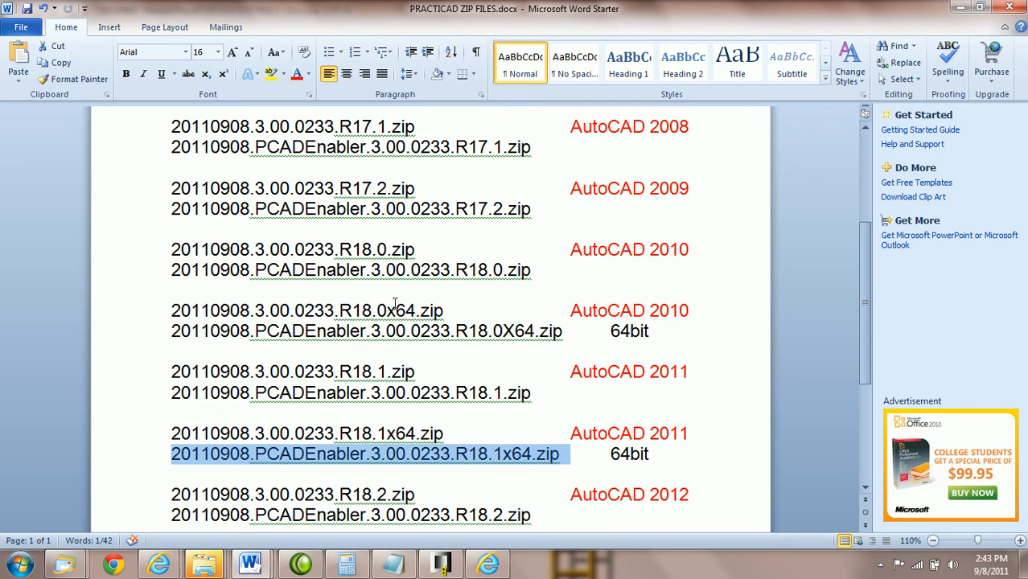
{"action": "left_click", "coordinate": [460, 311]}
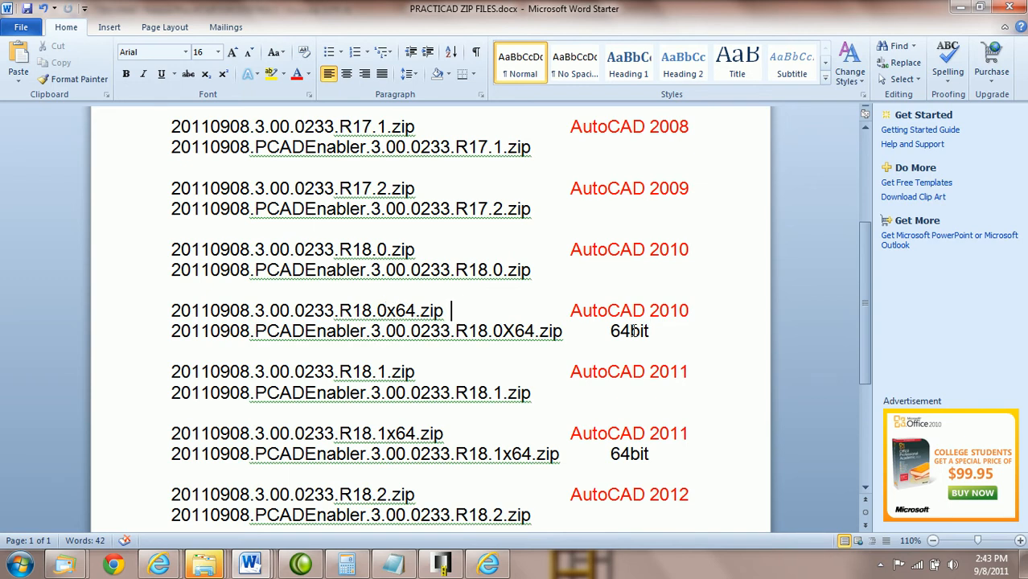
{"action": "scroll", "coordinate": [633, 331], "scroll_direction": "down", "scroll_amount": 1}
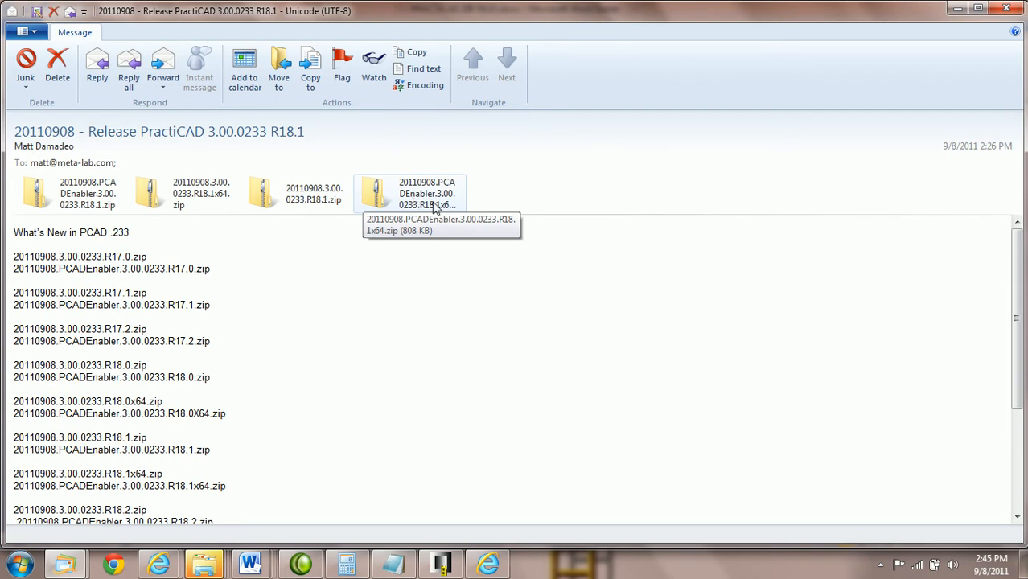
- Open the e-mail attachment 20110908.3.00.0233.R18.1x64.zip and run Setup.exe from its folder
{"action": "double_click", "coordinate": [199, 203]}
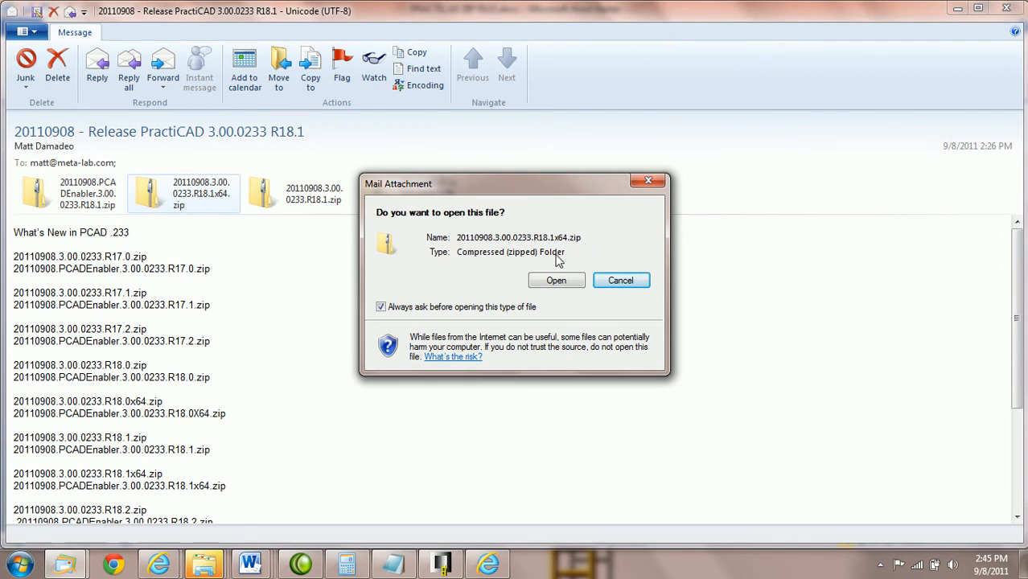
{"action": "left_click", "coordinate": [555, 281]}
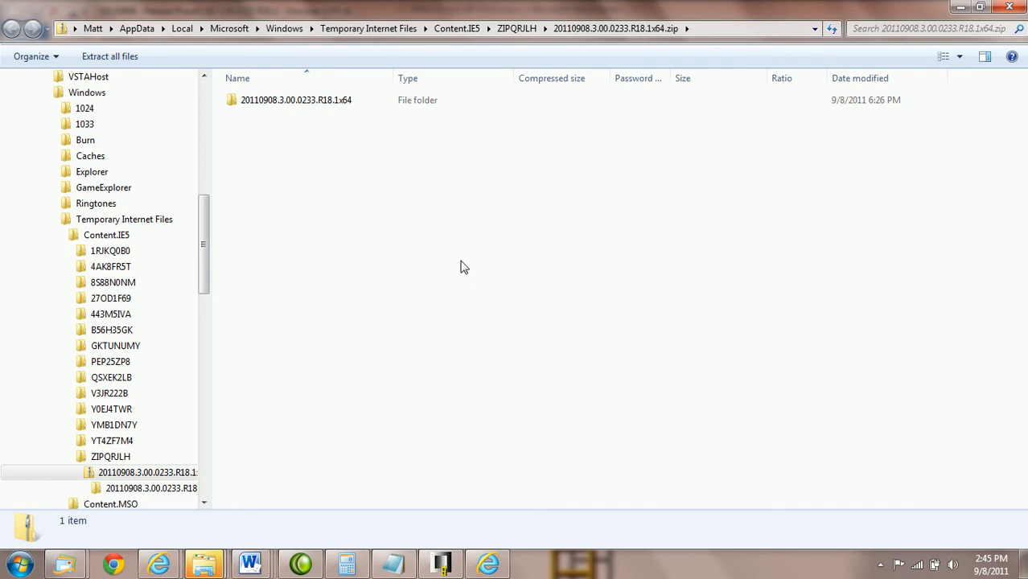
{"action": "double_click", "coordinate": [295, 101]}
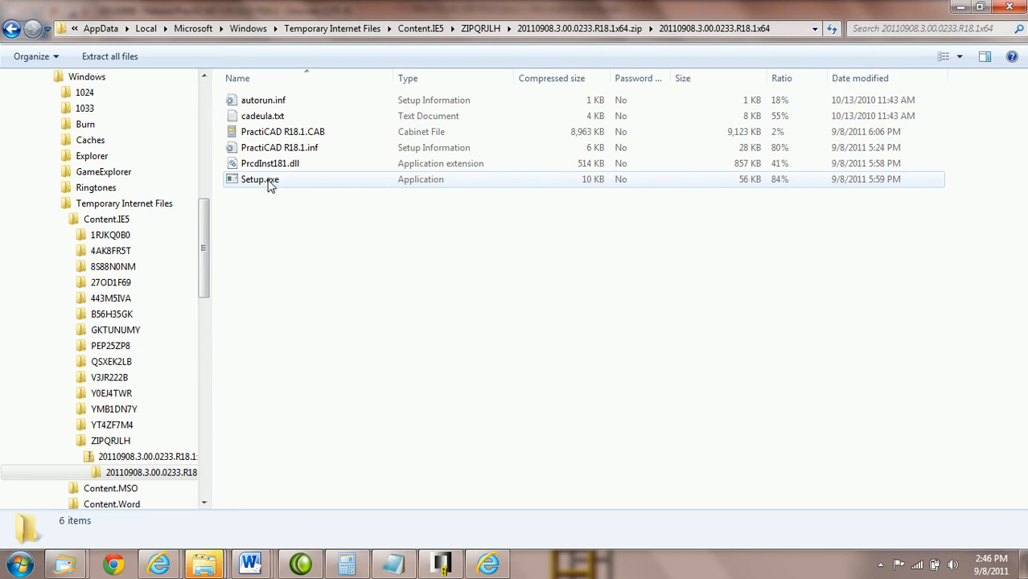
{"action": "left_click", "coordinate": [272, 185]}
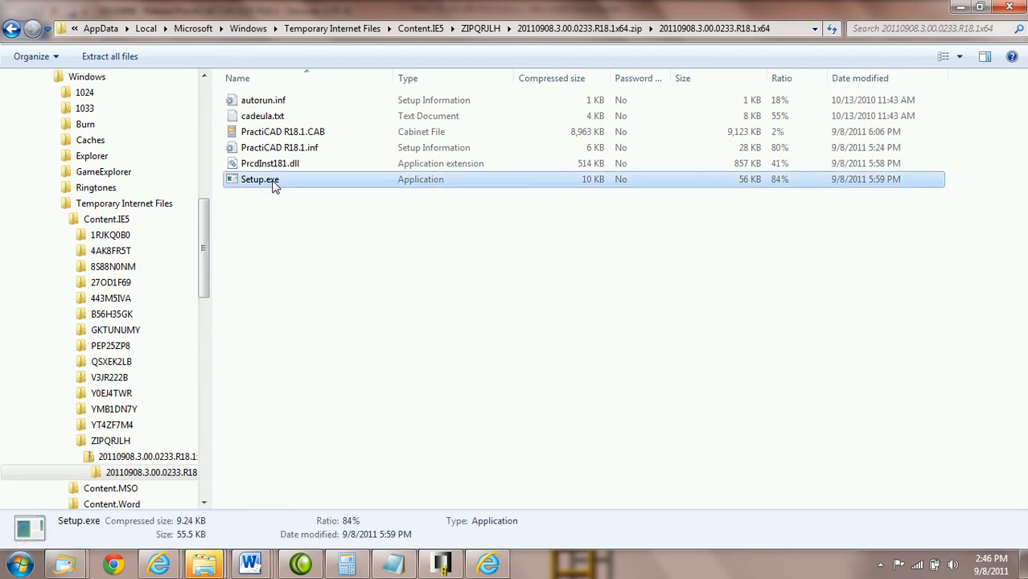
{"action": "double_click", "coordinate": [272, 185]}
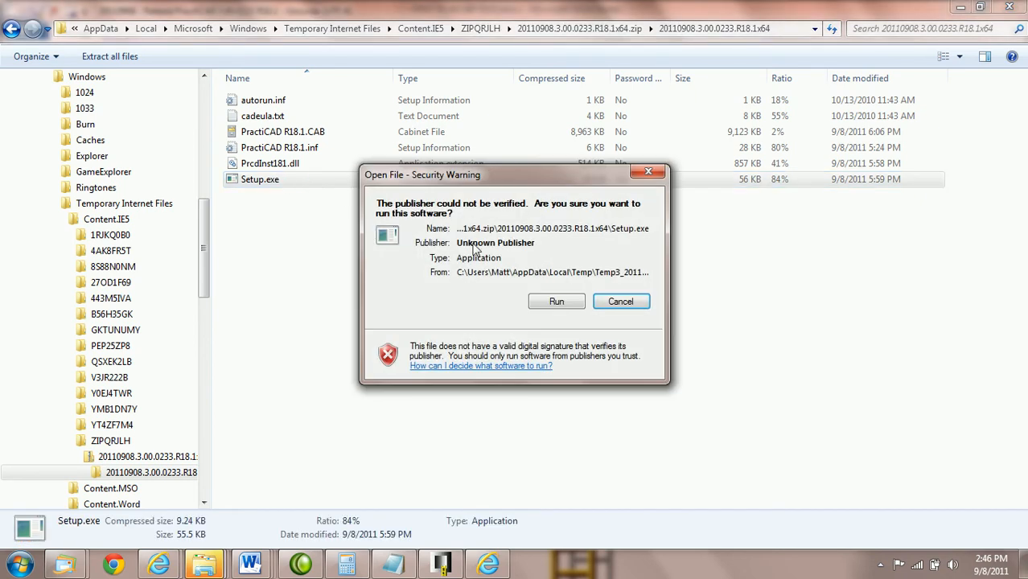
{"action": "left_click", "coordinate": [564, 305]}
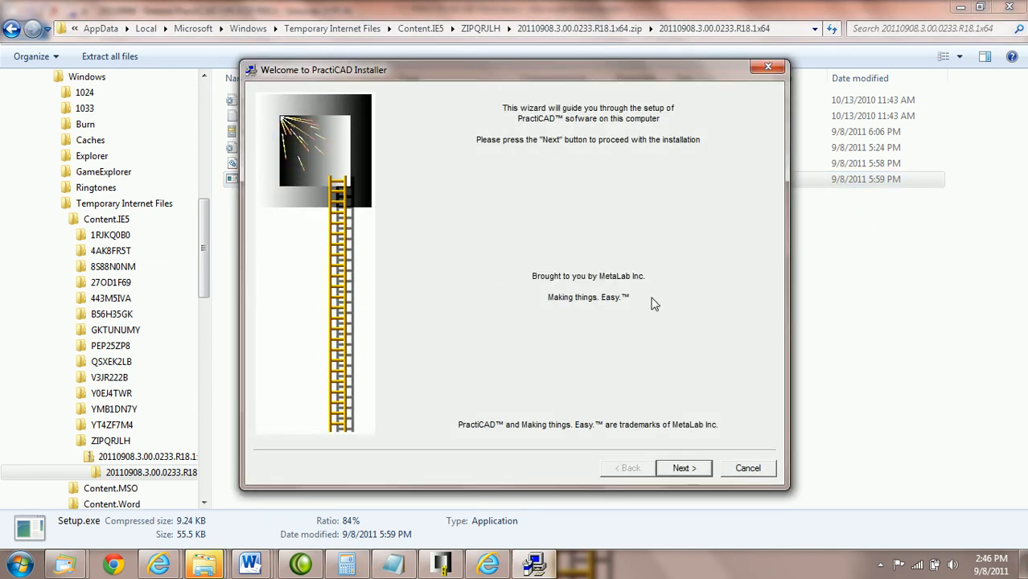
- Start the PractiCAD installation wizard and accept the End User License Agreement
{"action": "left_click", "coordinate": [680, 472]}
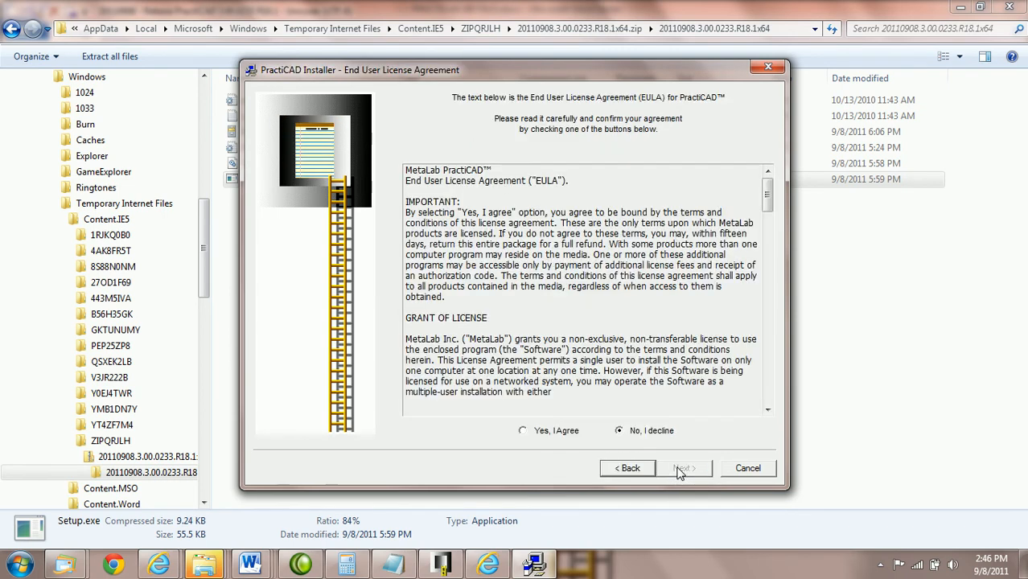
{"action": "left_click", "coordinate": [523, 431]}
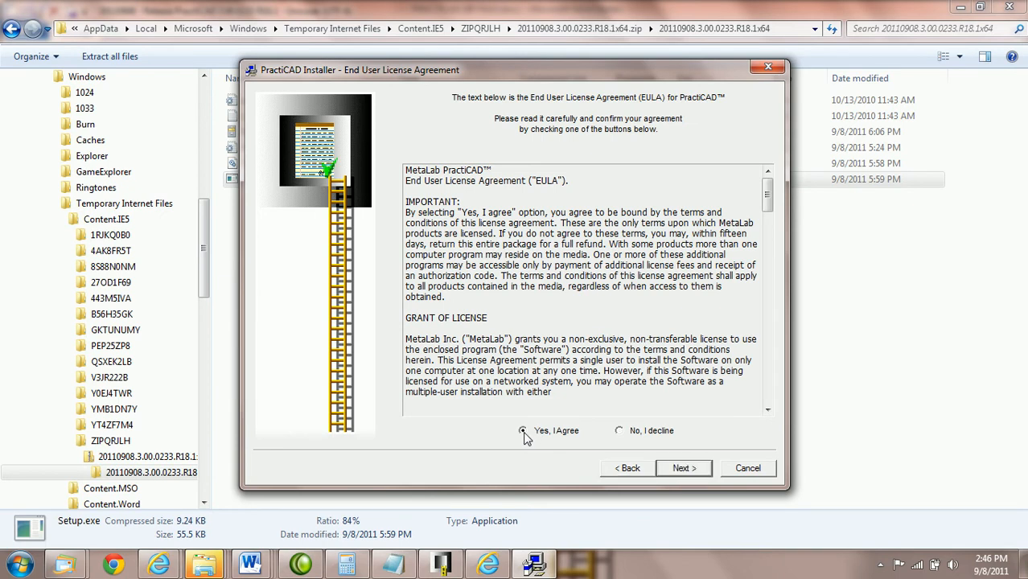
{"action": "left_click", "coordinate": [683, 468]}
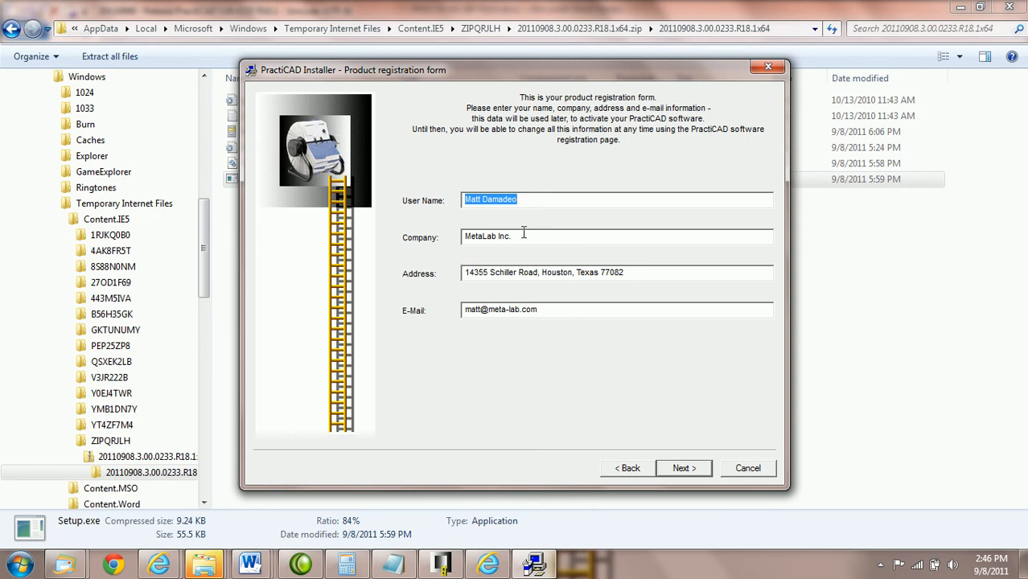
- Install PractiCAD 3.00.0233 with the prefilled registration details and default destination folders, and acknowledge the CrypKey License Service installation
{"action": "left_click", "coordinate": [684, 469]}
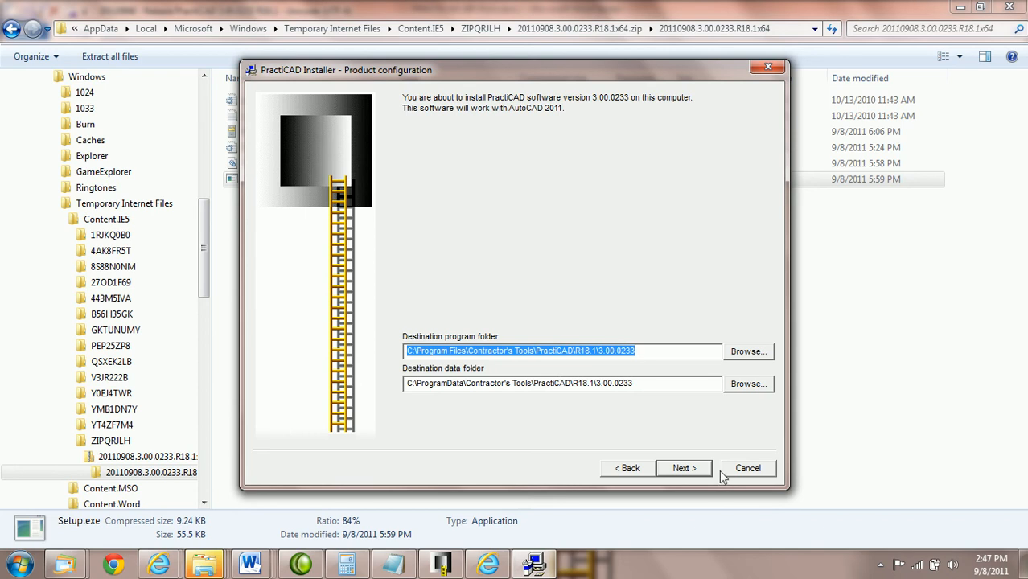
{"action": "left_click", "coordinate": [683, 469]}
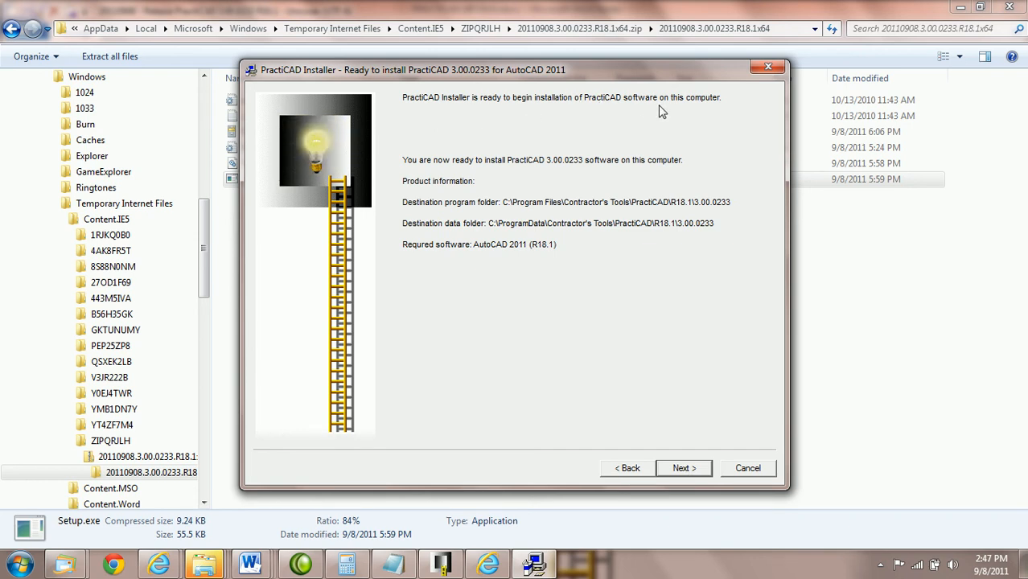
{"action": "left_click", "coordinate": [682, 470]}
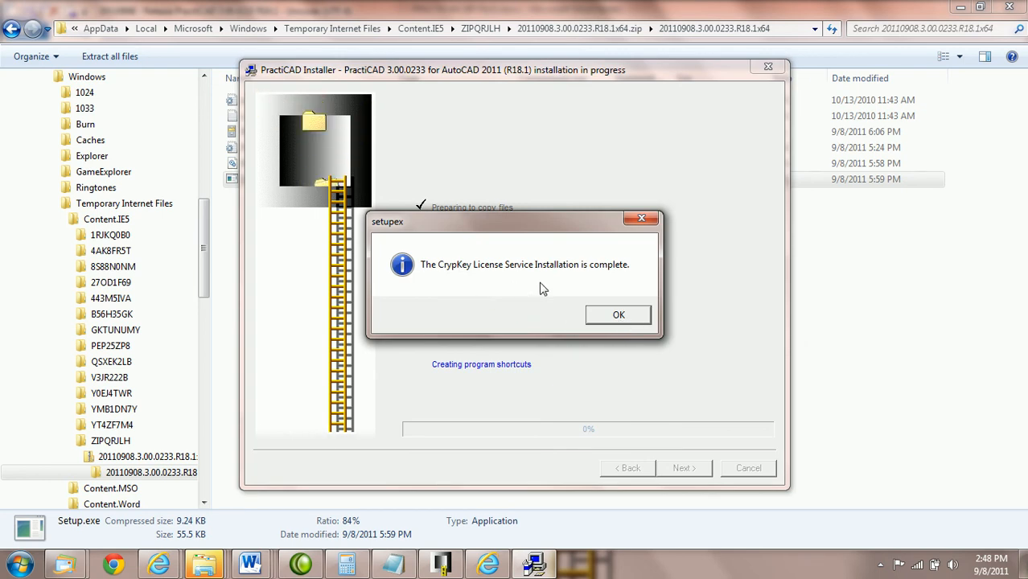
{"action": "left_click", "coordinate": [619, 317]}
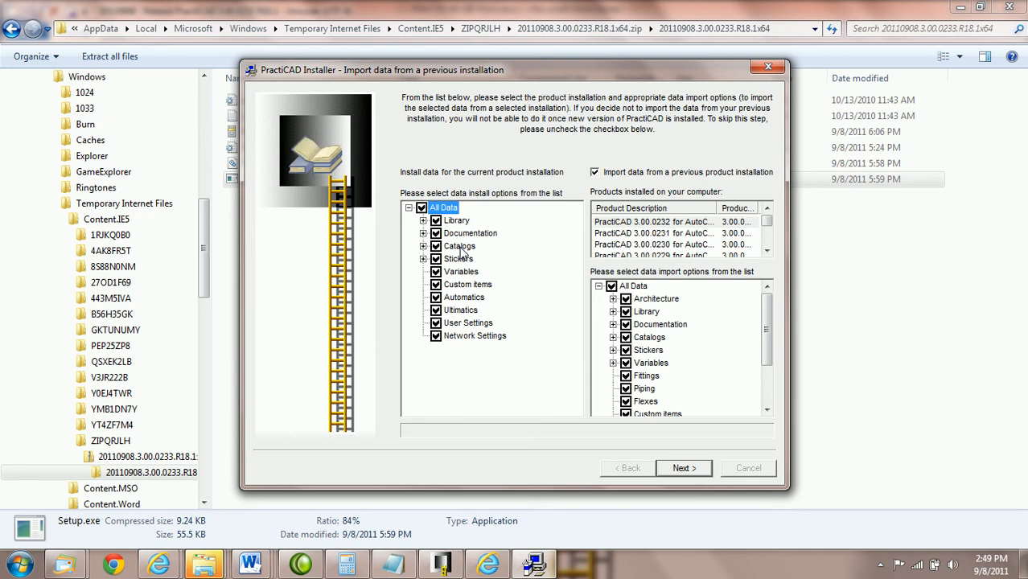
{"action": "left_click", "coordinate": [420, 208]}
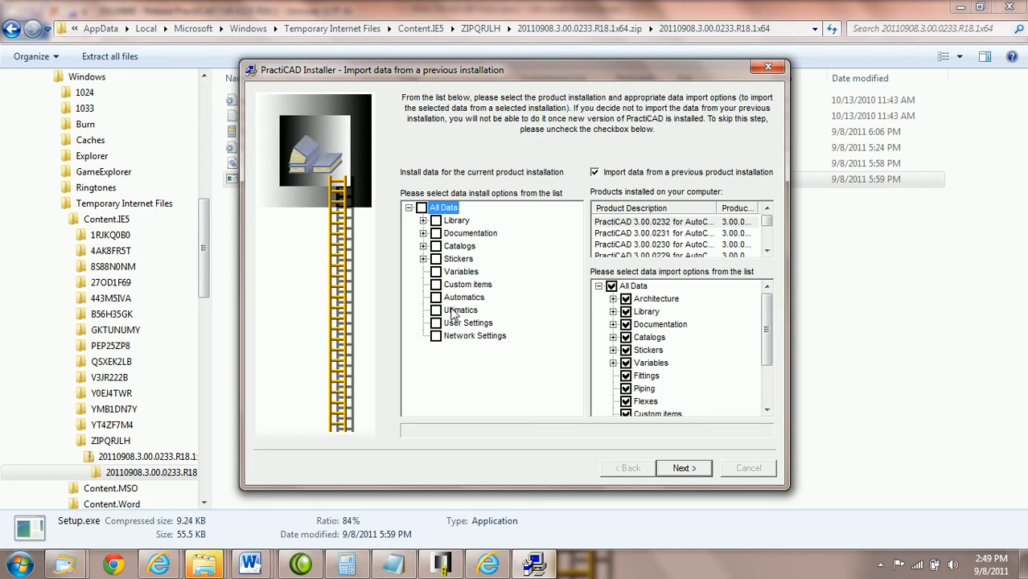
{"action": "left_click", "coordinate": [421, 208]}
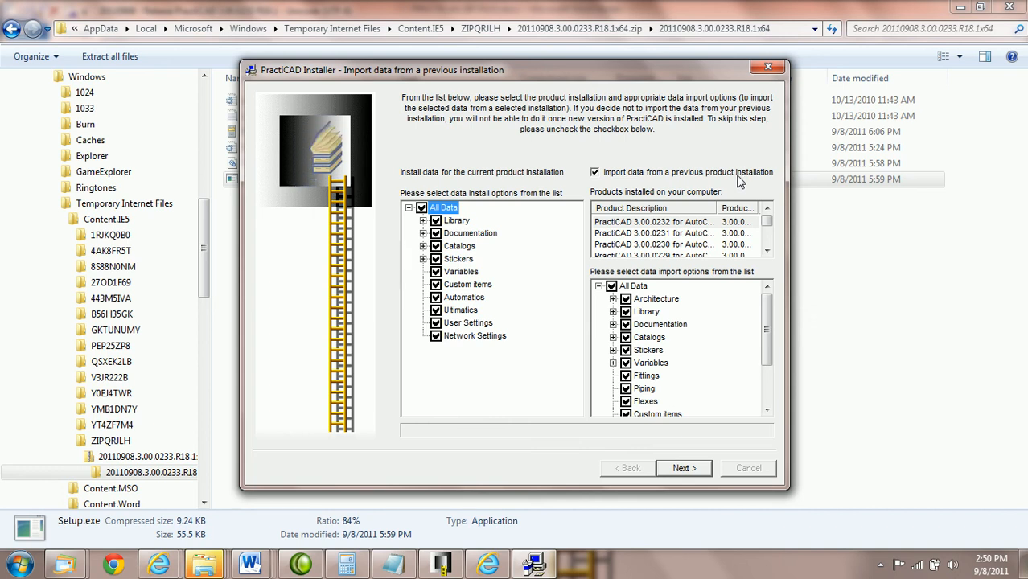
{"action": "left_click", "coordinate": [594, 173]}
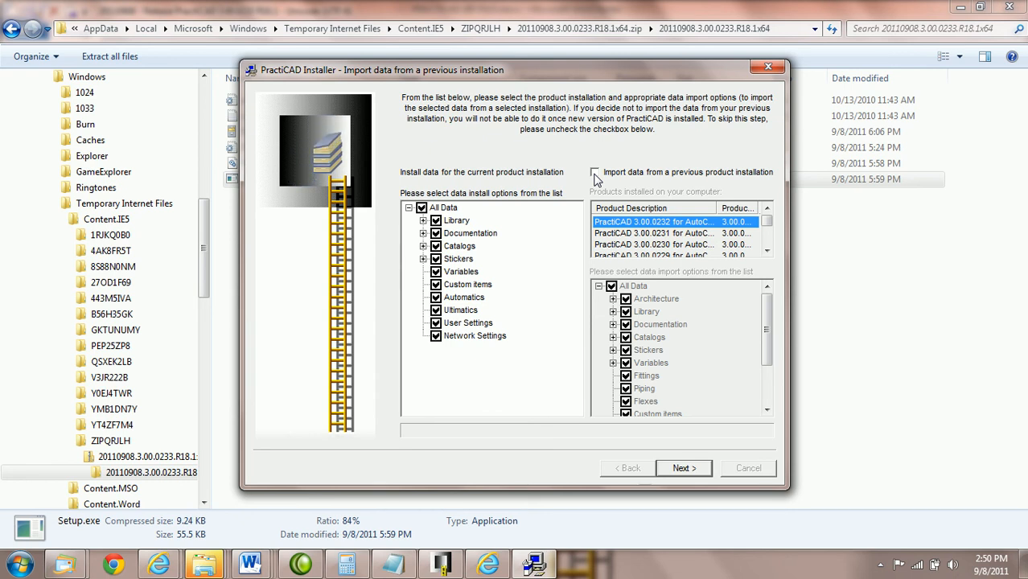
{"action": "left_click", "coordinate": [595, 173]}
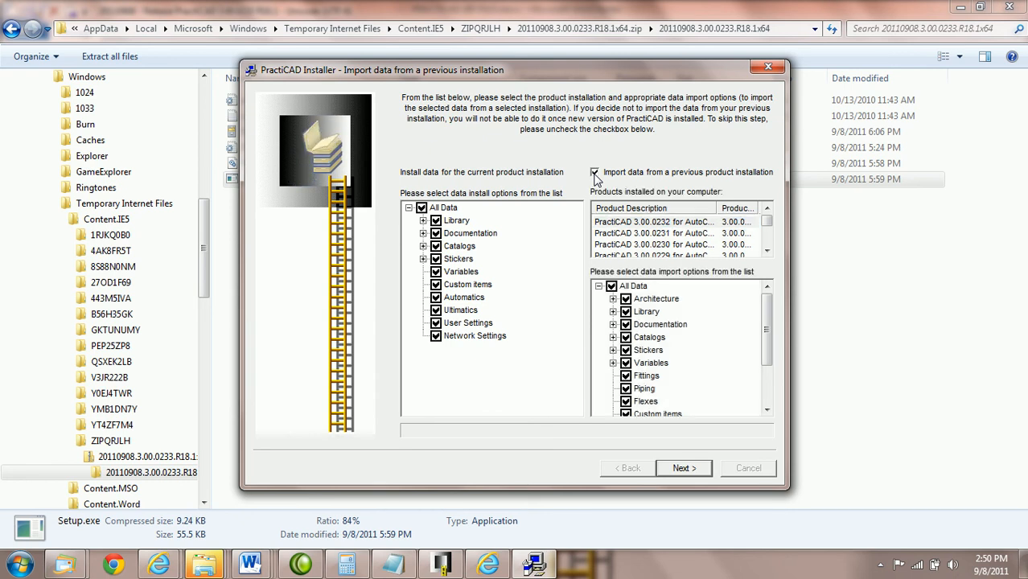
- Select PractiCAD 3.00.0232 as the installation to import from and examine the Architecture and Catalogs import options
{"action": "left_click", "coordinate": [698, 223]}
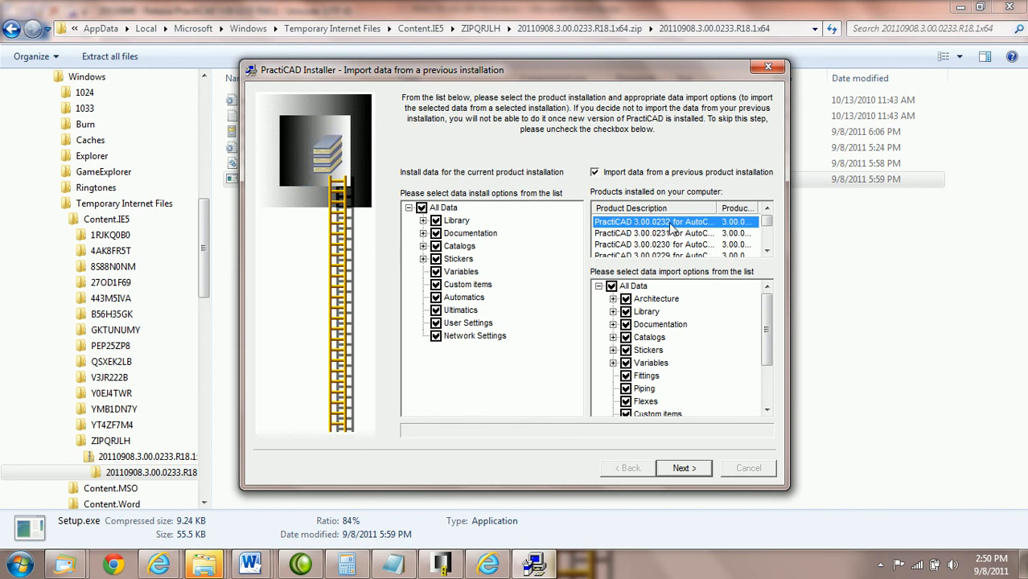
{"action": "left_click", "coordinate": [614, 299]}
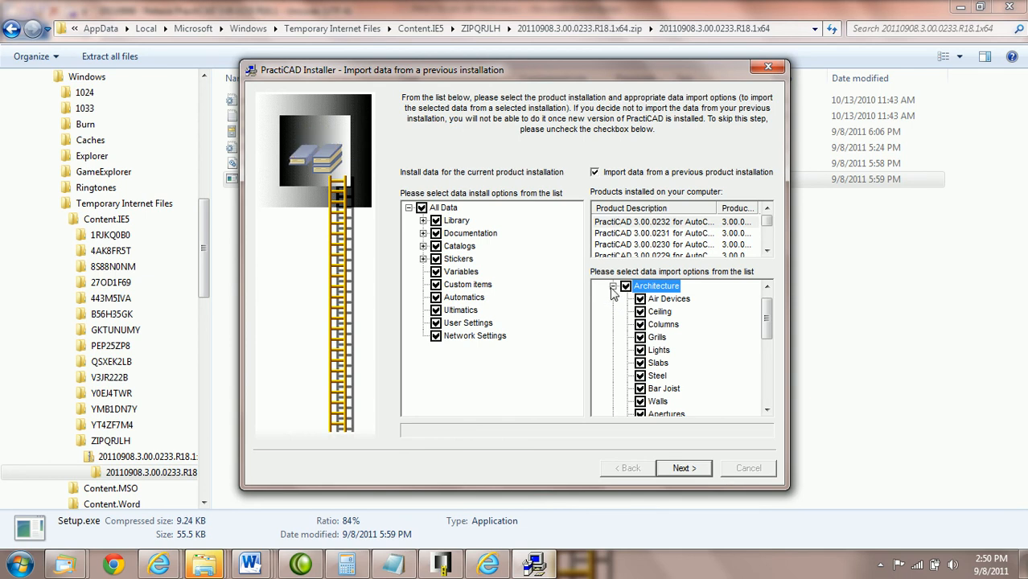
{"action": "left_click", "coordinate": [612, 286]}
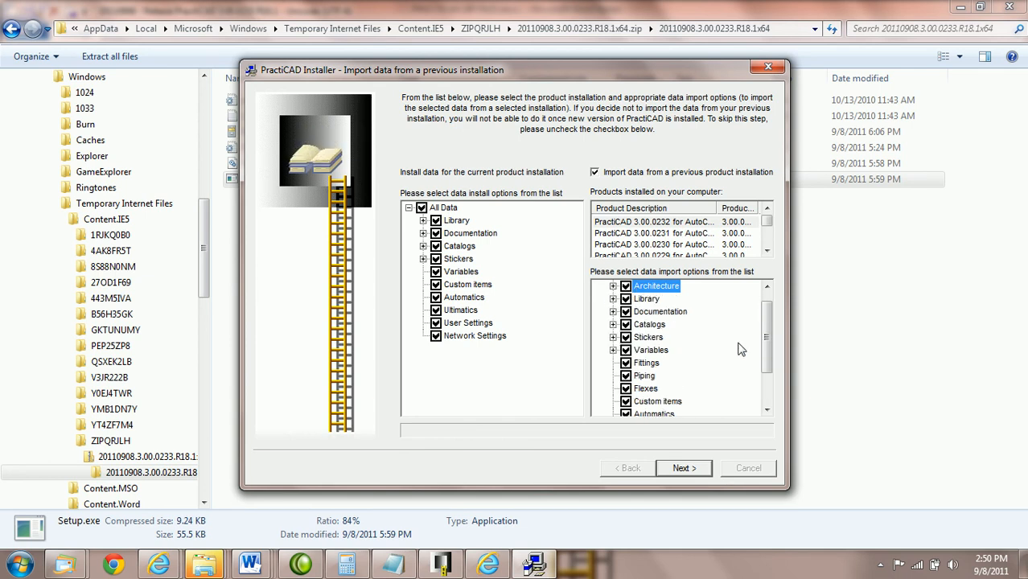
{"action": "scroll", "coordinate": [768, 347], "scroll_direction": "up", "scroll_amount": 1}
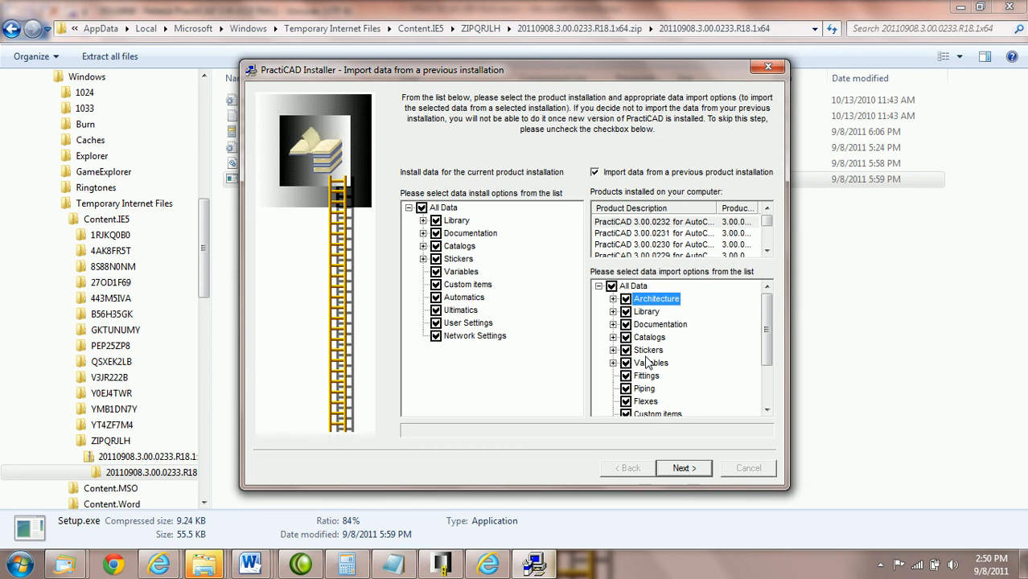
{"action": "left_click", "coordinate": [626, 338]}
{"action": "left_click", "coordinate": [627, 337]}
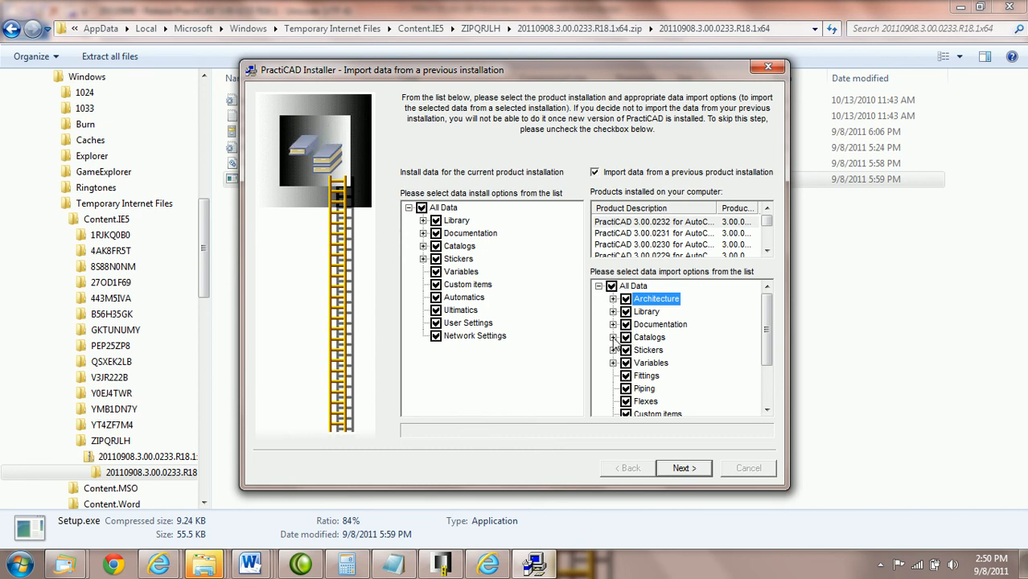
{"action": "left_click", "coordinate": [613, 338]}
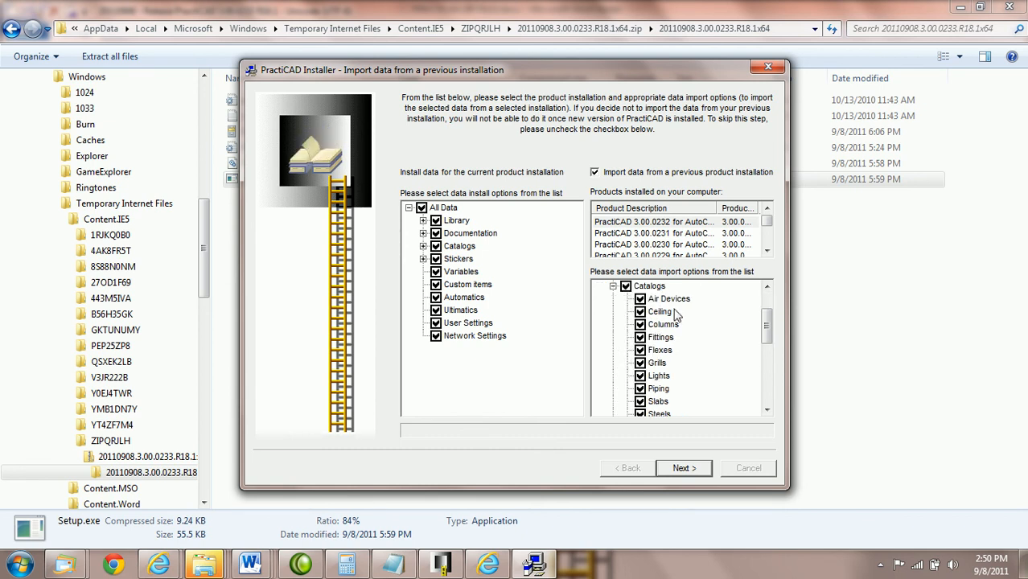
{"action": "left_click", "coordinate": [640, 299]}
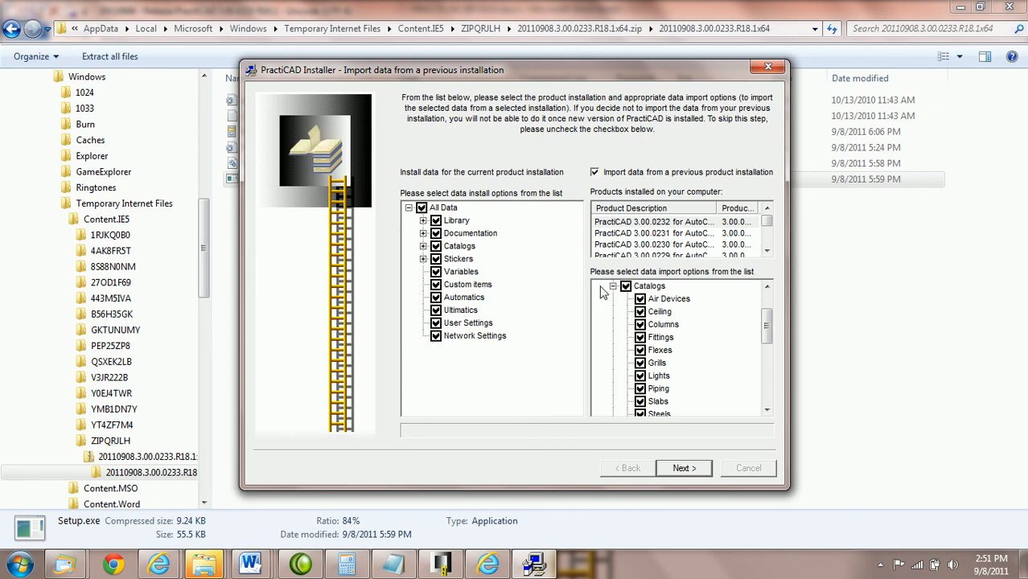
{"action": "left_click", "coordinate": [613, 286]}
{"action": "scroll", "coordinate": [613, 314], "scroll_direction": "up", "scroll_amount": 2}
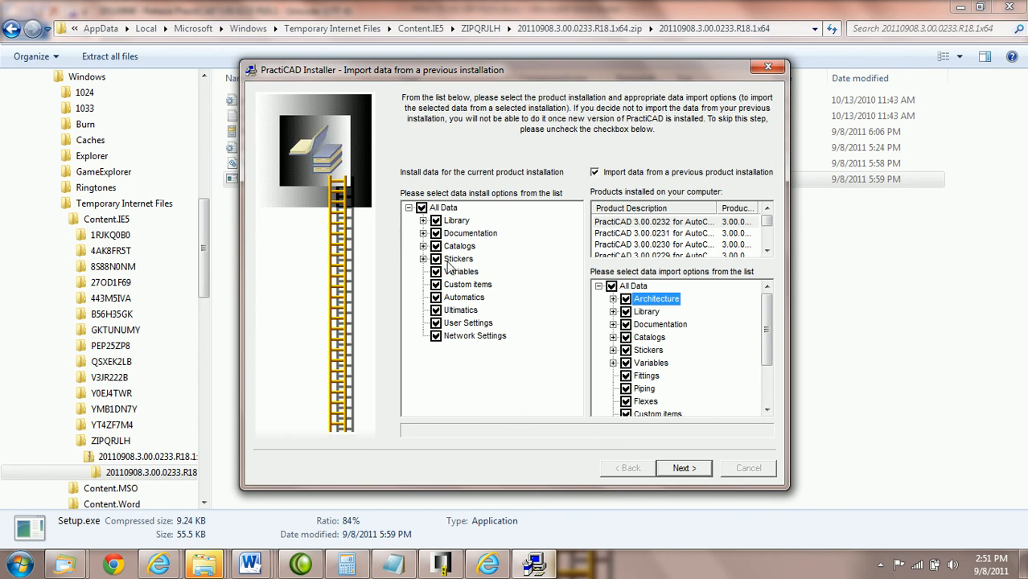
- Import all data from PractiCAD 3.00.0232 for AutoCAD 2011 (R18.1), keeping all install data options selected, and finish the installer
{"action": "left_click", "coordinate": [421, 207]}
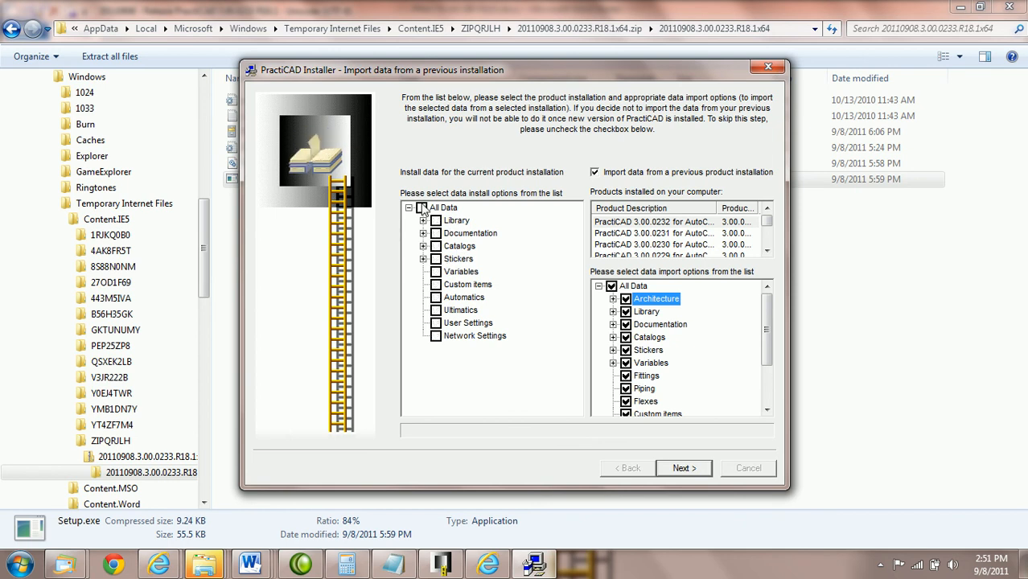
{"action": "left_click", "coordinate": [422, 207]}
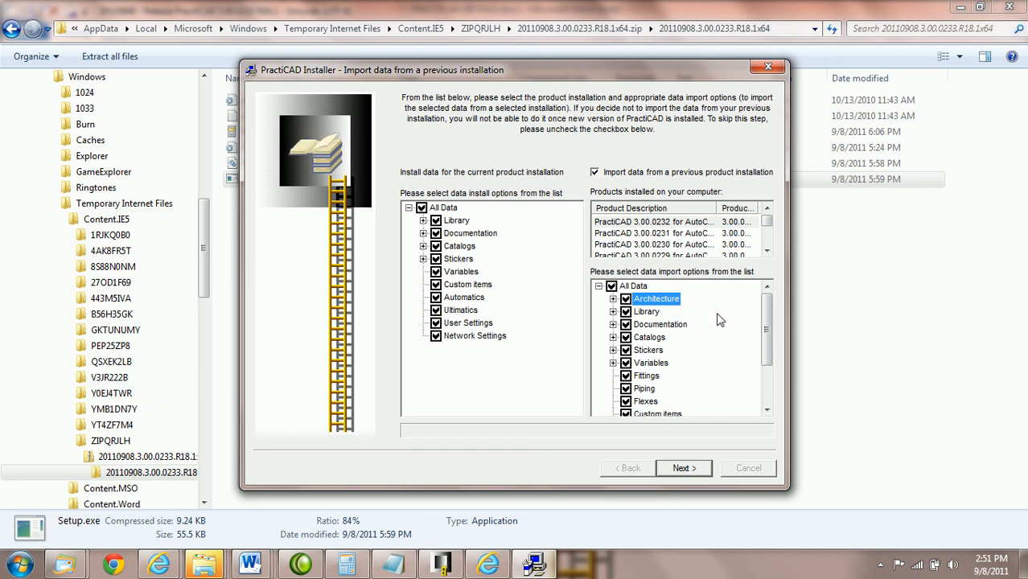
{"action": "left_click", "coordinate": [693, 470]}
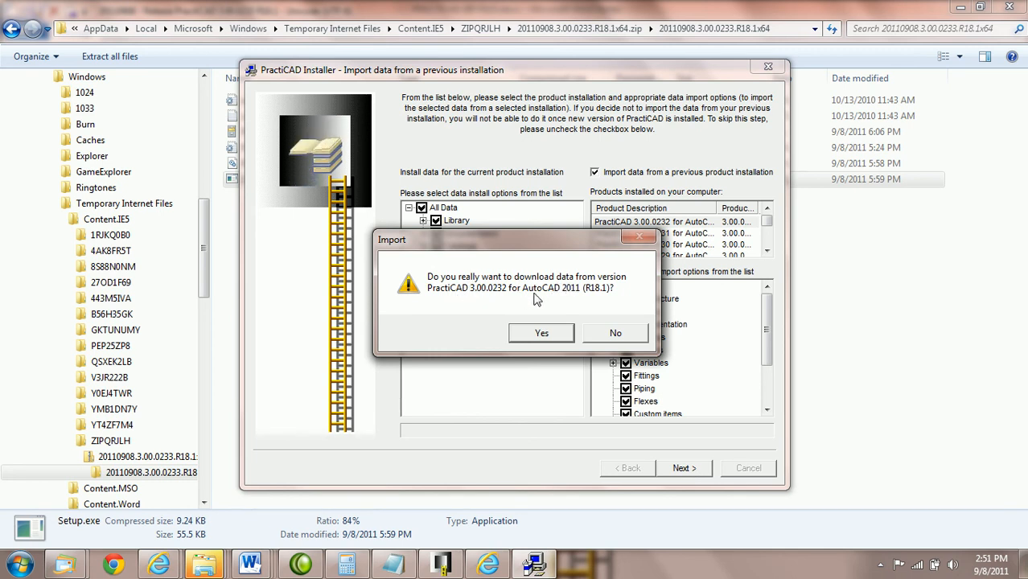
{"action": "left_click_drag", "start_coordinate": [536, 246], "coordinate": [542, 311]}
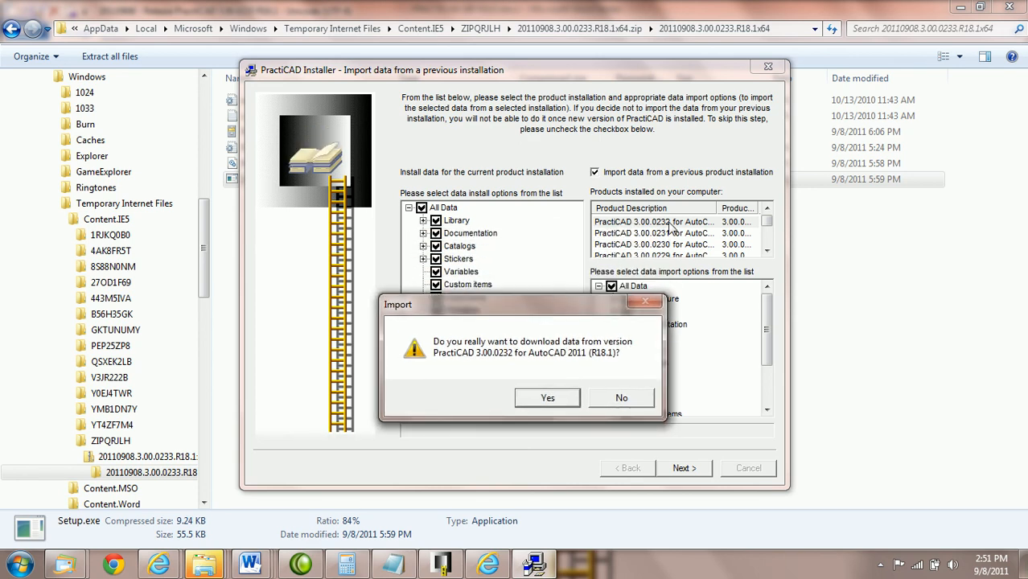
{"action": "left_click", "coordinate": [547, 398]}
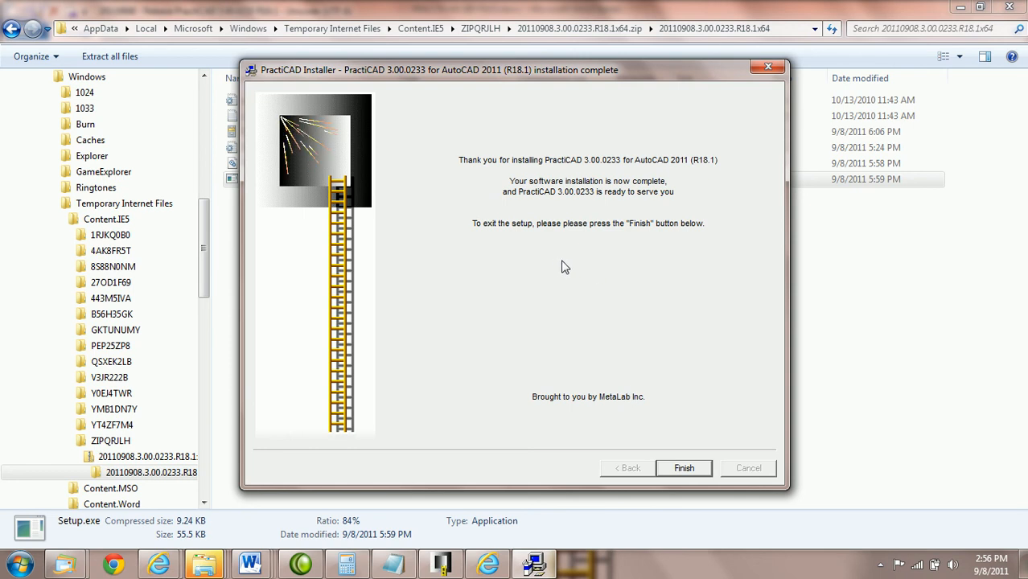
{"action": "left_click", "coordinate": [685, 469]}
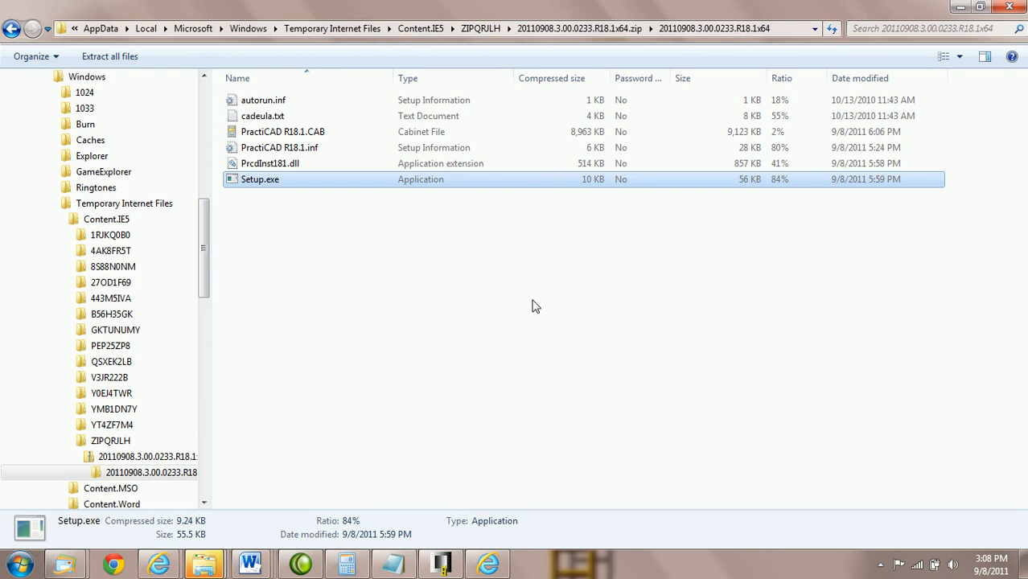
- Show the Windows desktop by hiding all open windows
{"action": "right_click", "coordinate": [610, 568]}
{"action": "left_click", "coordinate": [680, 492]}
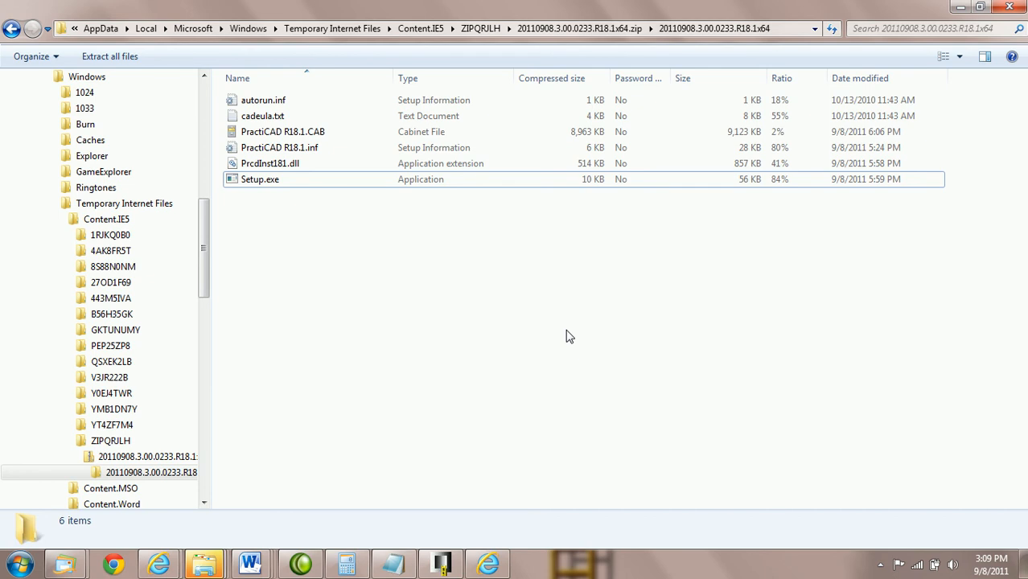
{"action": "right_click", "coordinate": [632, 571]}
{"action": "left_click", "coordinate": [674, 493]}
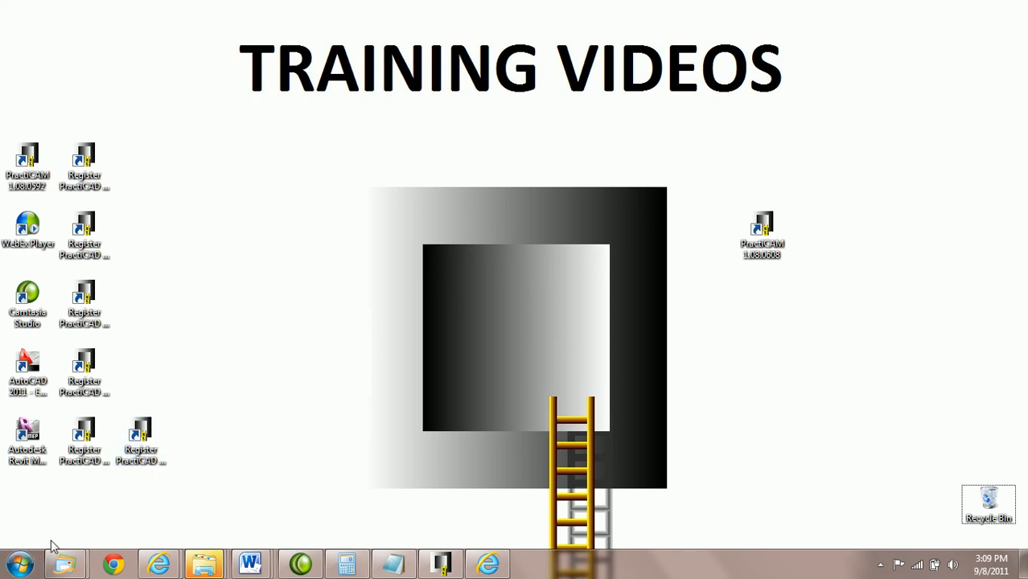
- Copy the Register PractiCAD 3.00.0233 for AutoCAD 2011 (R18.1) shortcut from its folder in the Contractor's Tools program group
{"action": "left_click", "coordinate": [20, 565]}
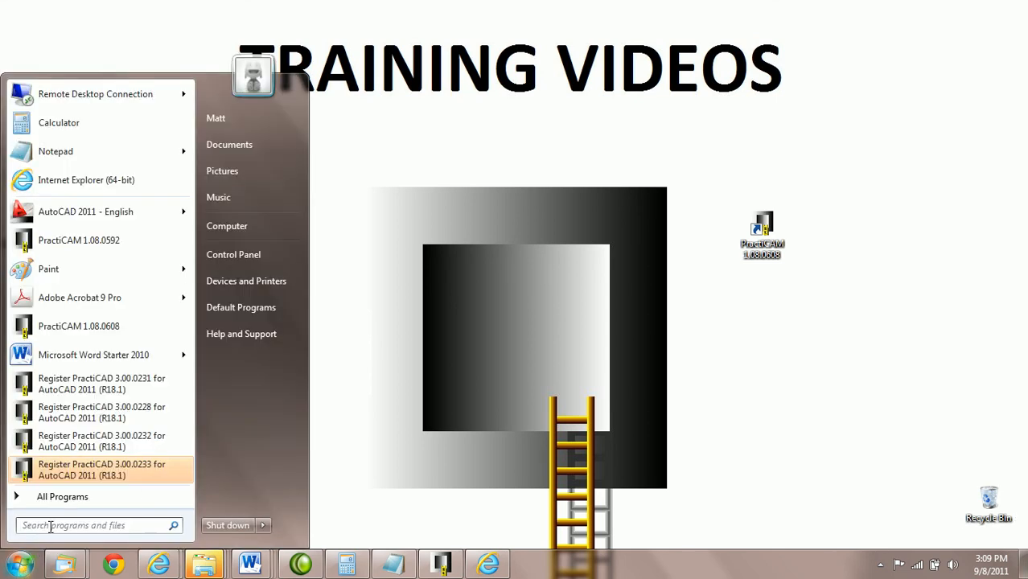
{"action": "left_click", "coordinate": [76, 499]}
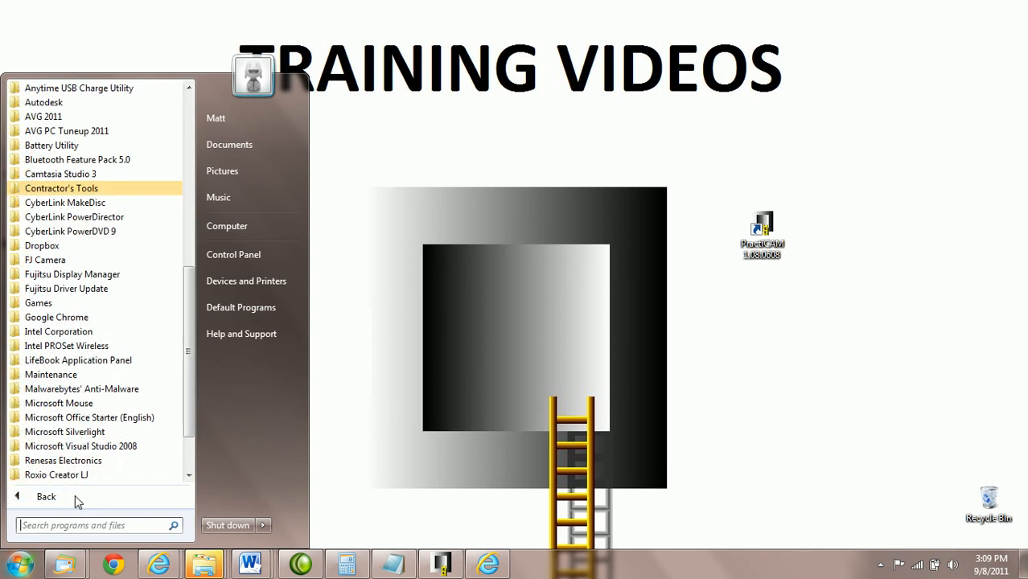
{"action": "left_click", "coordinate": [90, 190]}
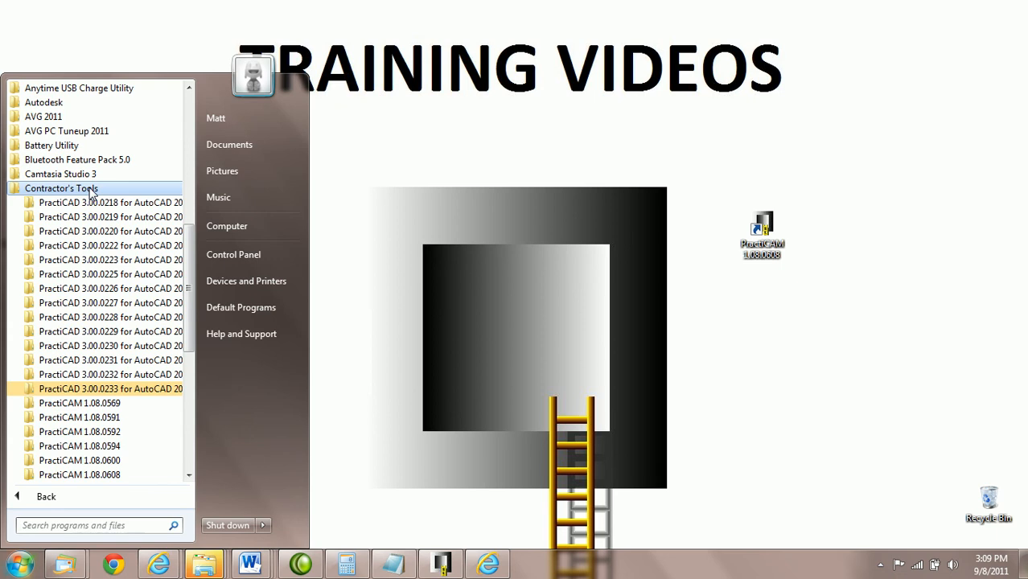
{"action": "left_click", "coordinate": [100, 390]}
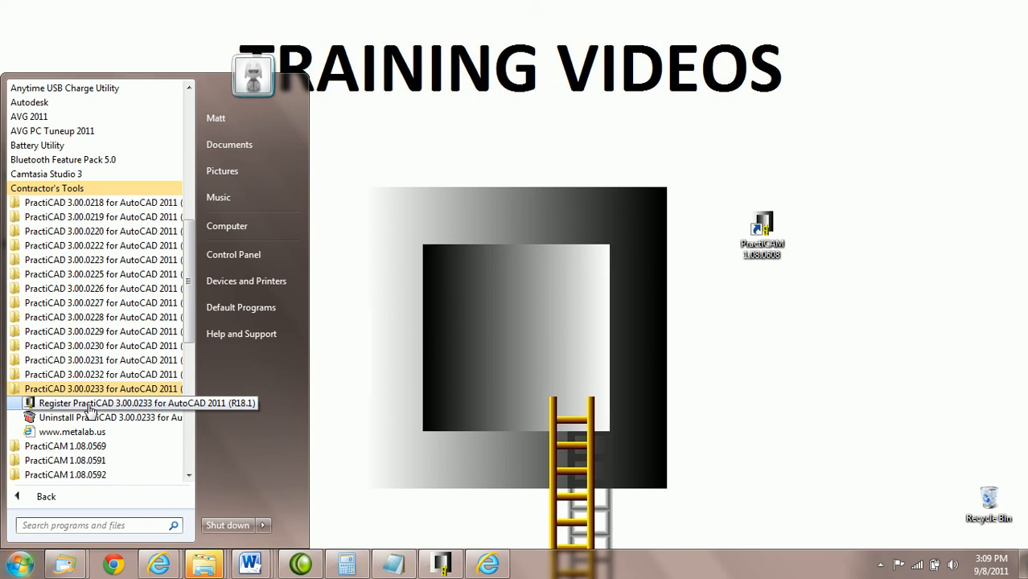
{"action": "left_click", "coordinate": [89, 404]}
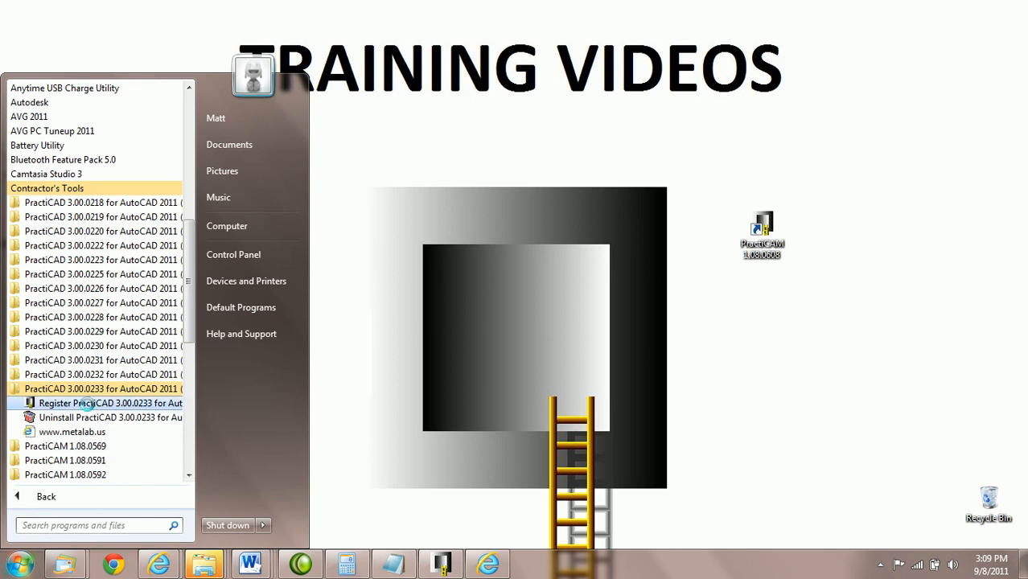
{"action": "right_click", "coordinate": [88, 404]}
{"action": "left_click", "coordinate": [127, 315]}
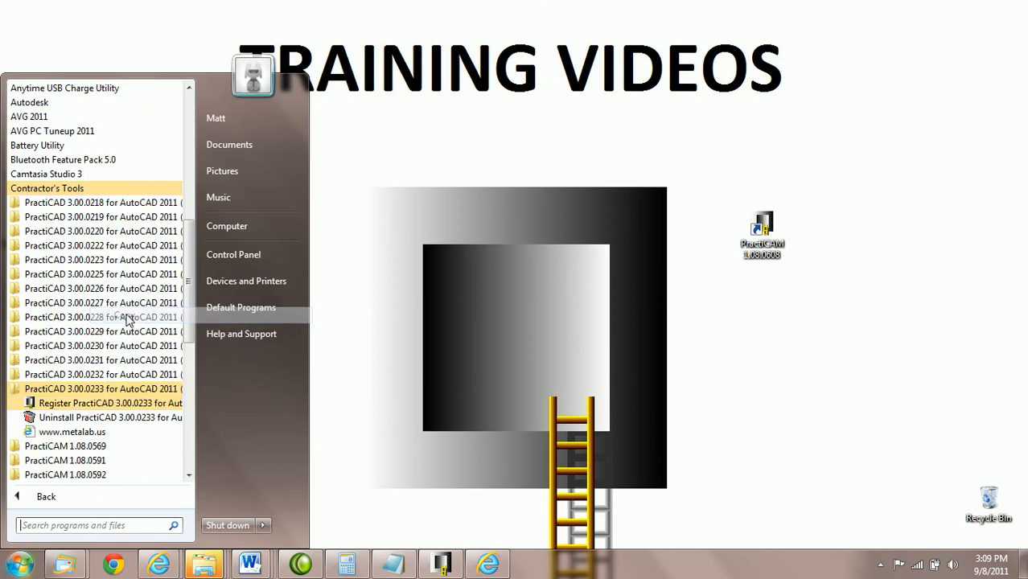
- Paste the copied registration shortcut onto the desktop and place it directly below the PractiCAM 1.08.0608 icon
{"action": "left_click", "coordinate": [785, 355]}
{"action": "right_click", "coordinate": [786, 354]}
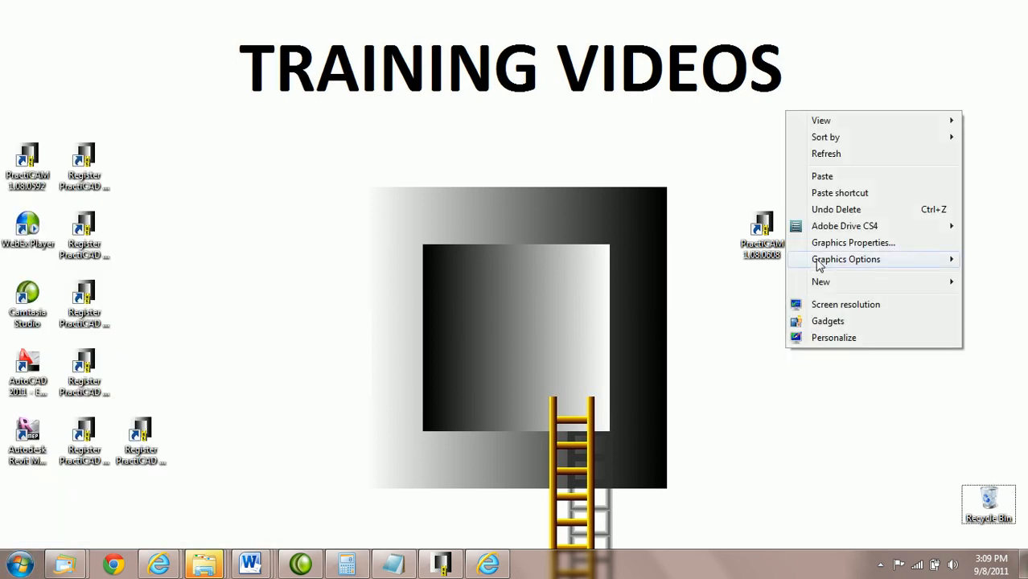
{"action": "left_click", "coordinate": [832, 177]}
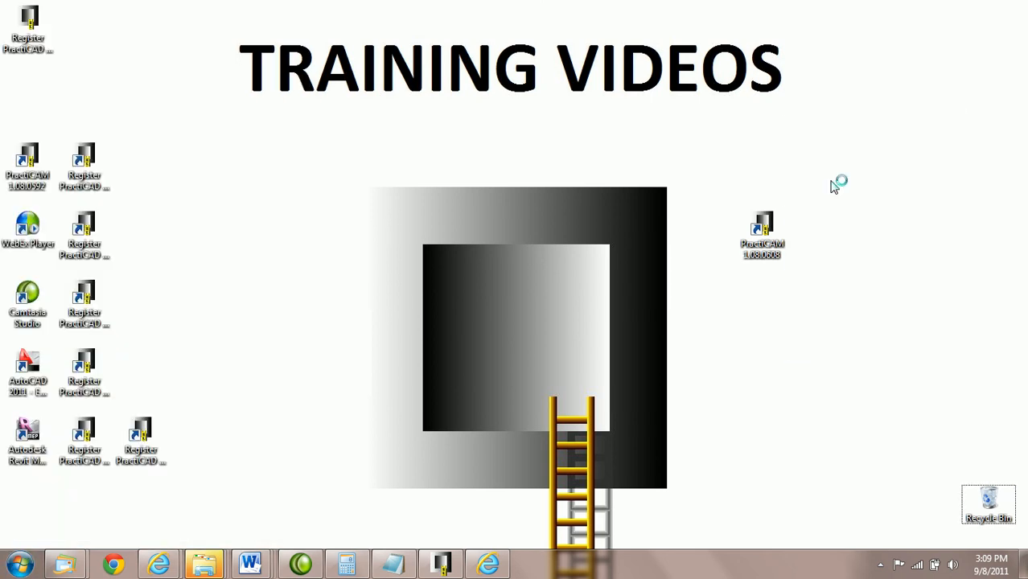
{"action": "left_click", "coordinate": [50, 28]}
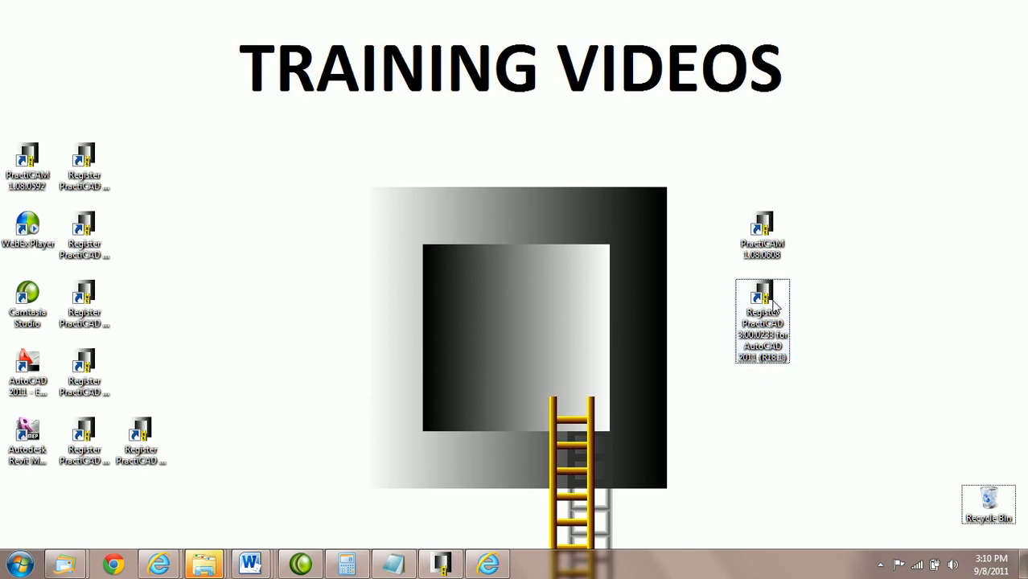